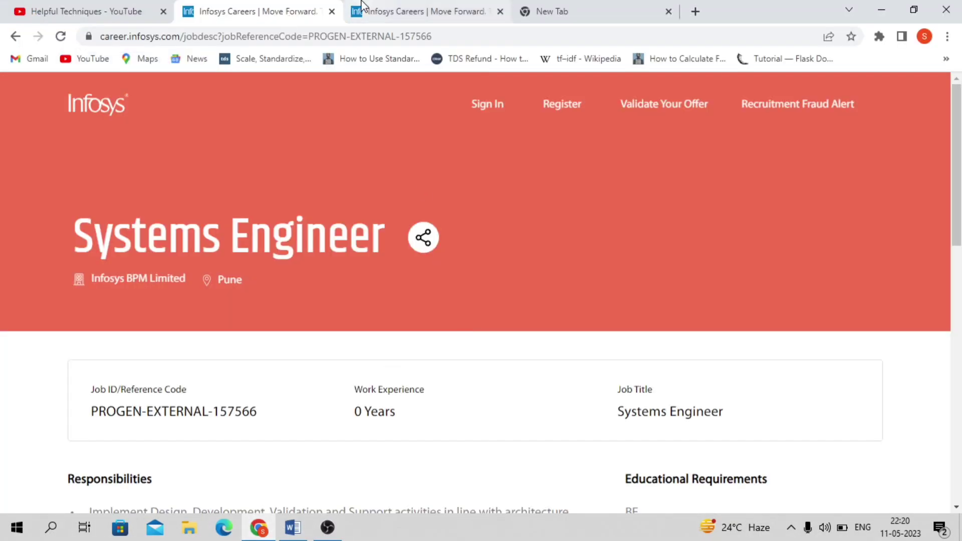
Switch to the Helpful Techniques channel and page its videos row forward, then back.
click(86, 12)
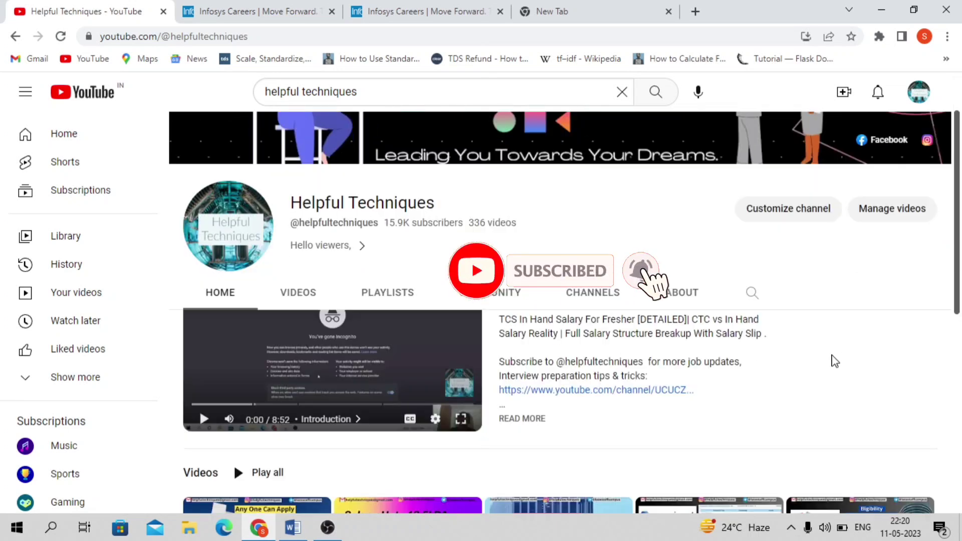
scroll(834, 361, down, 2)
scroll(835, 361, down, 2)
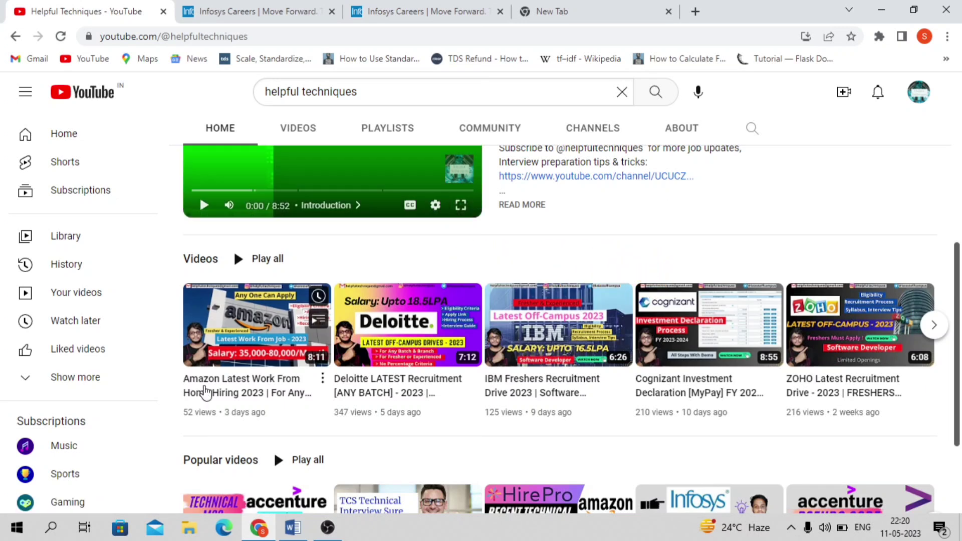
mouse_move(709, 325)
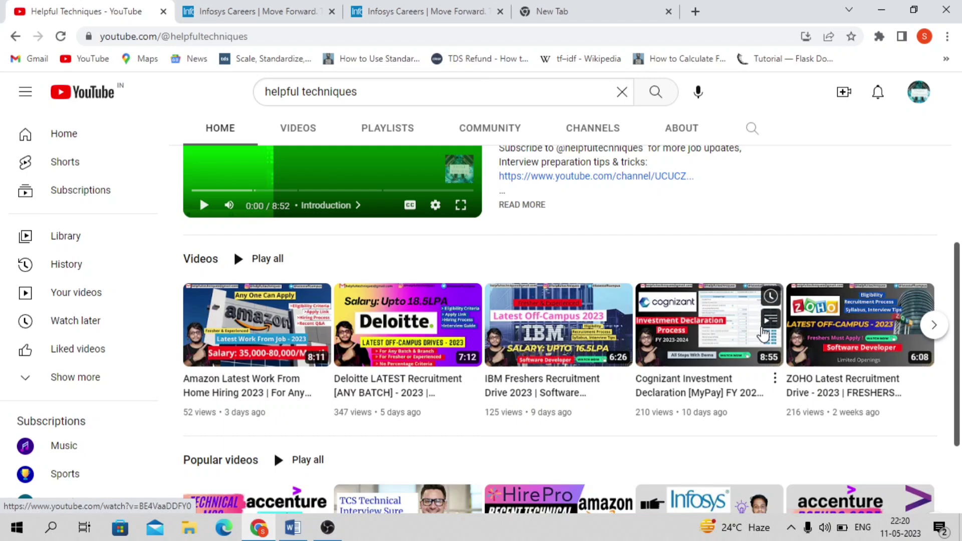
click(936, 325)
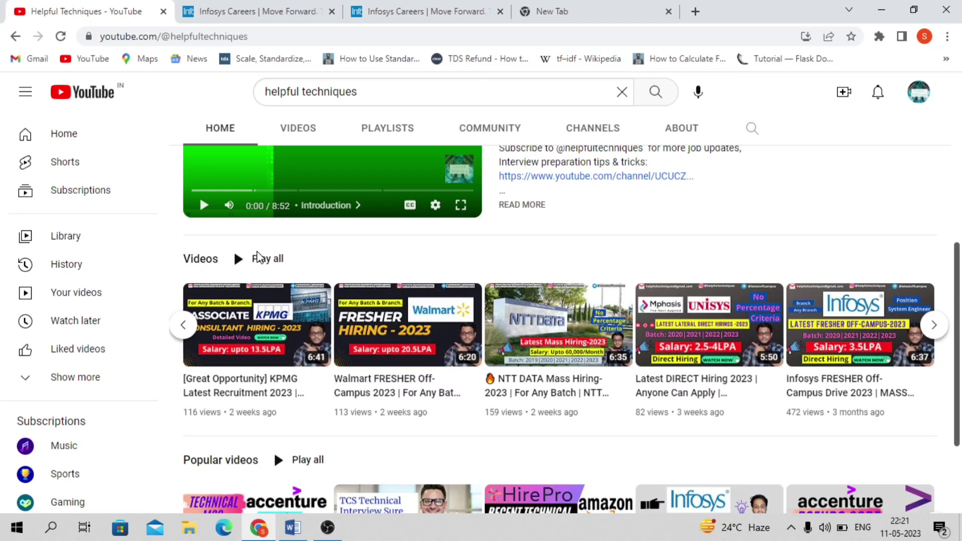
click(183, 325)
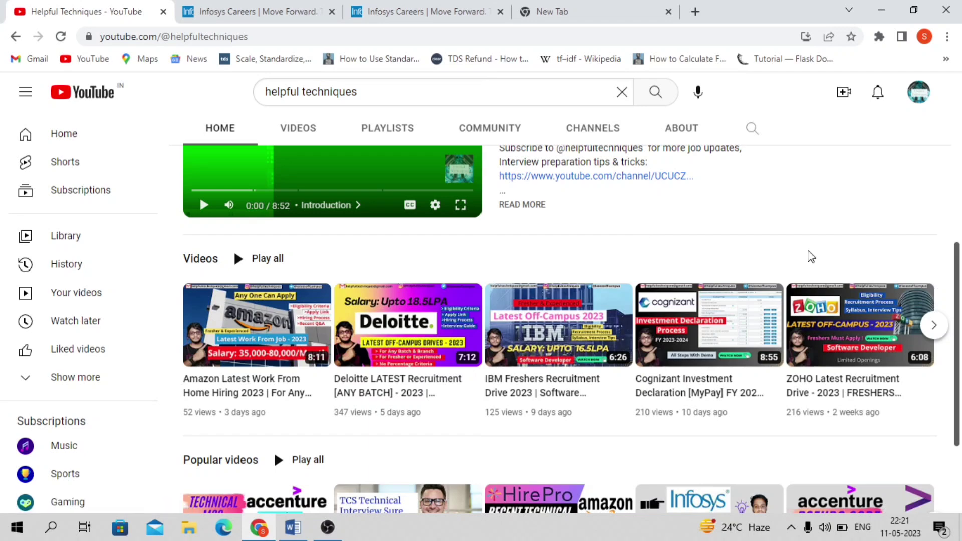
scroll(811, 256, down, 2)
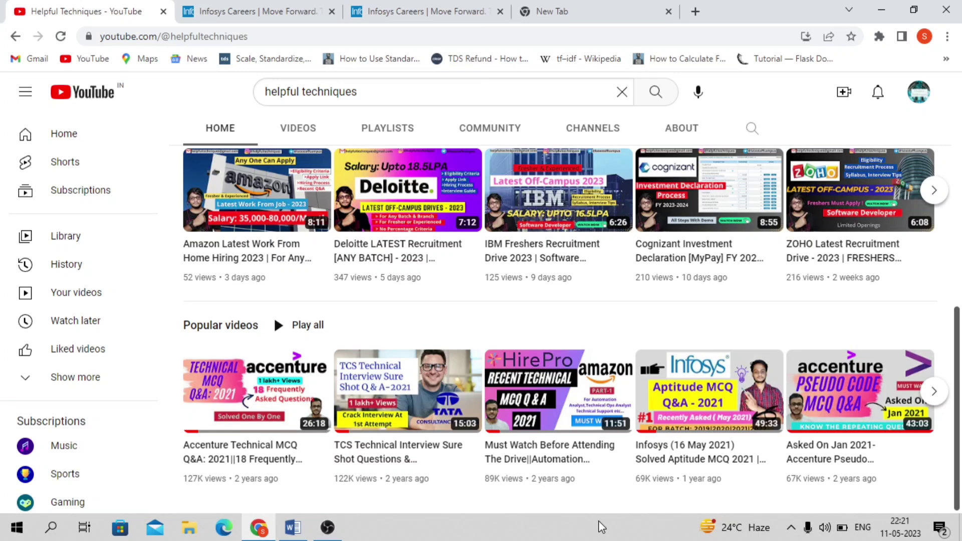
click(938, 392)
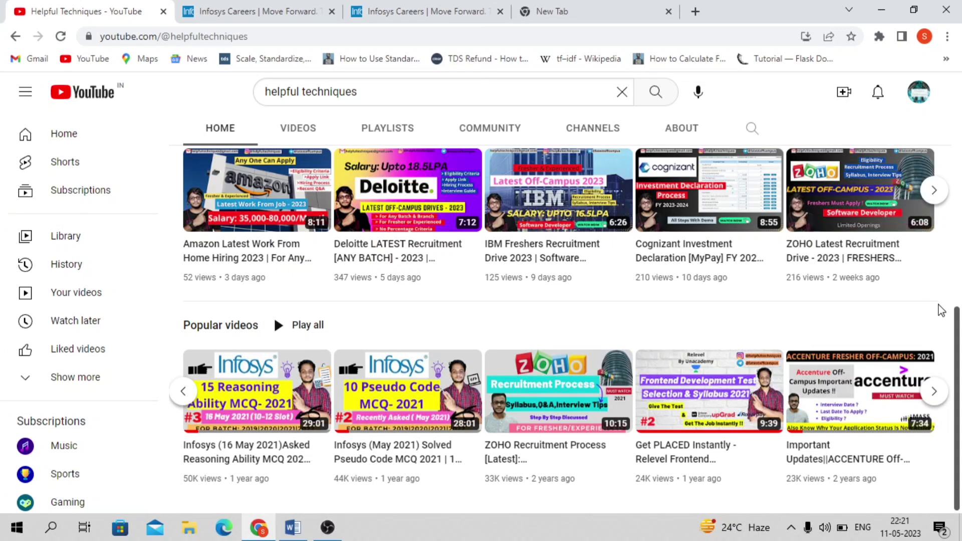
scroll(943, 310, up, 1)
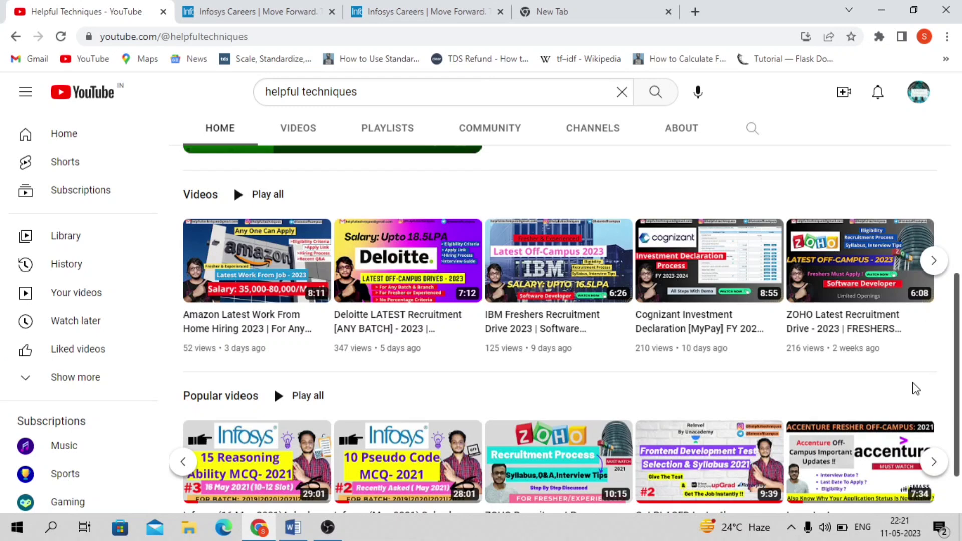
scroll(916, 388, up, 1)
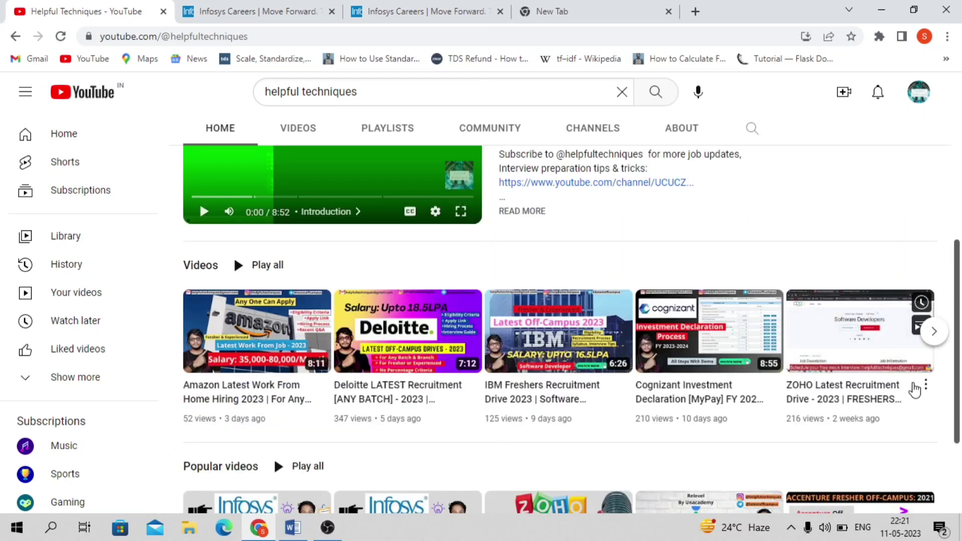
scroll(916, 389, up, 1)
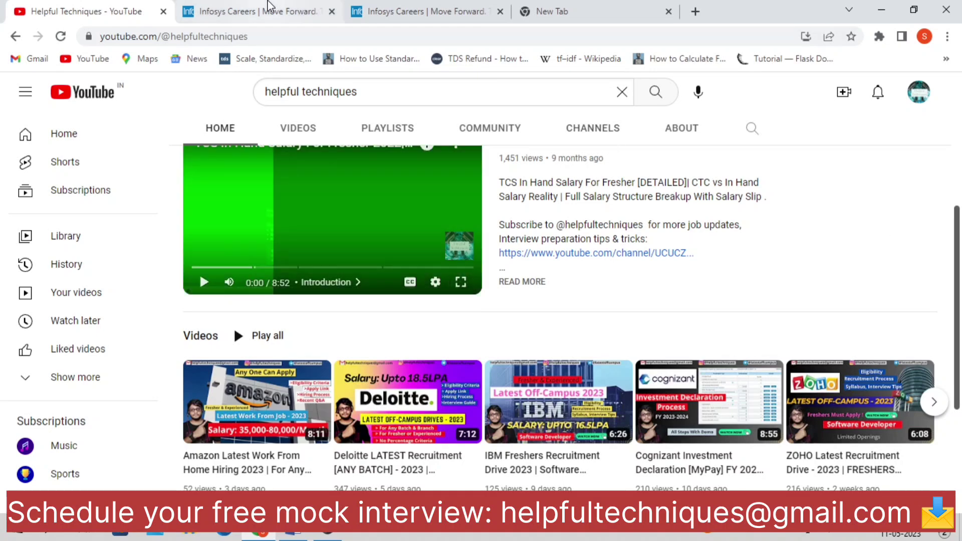
Return to the Systems Engineer posting and highlight parts of its reference code and work experience.
click(255, 11)
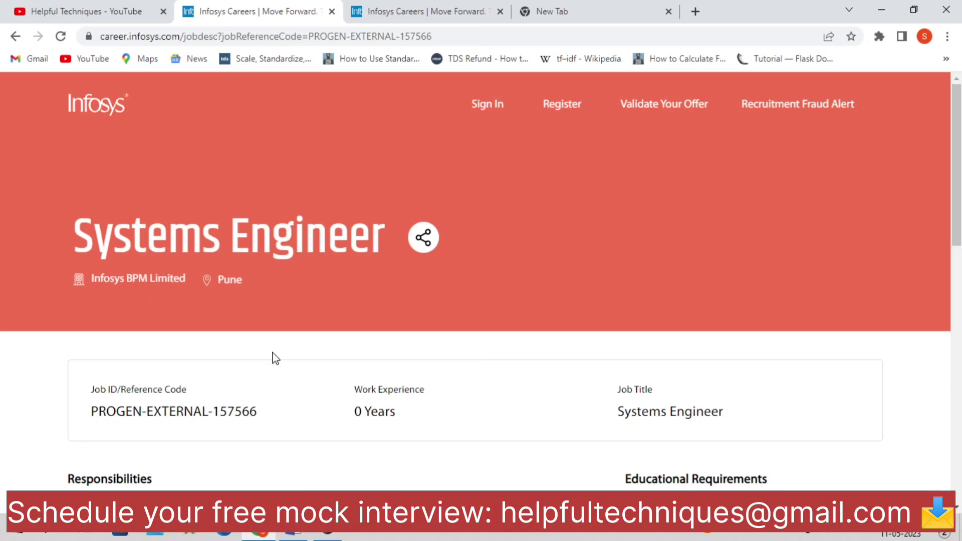
scroll(274, 362, down, 1)
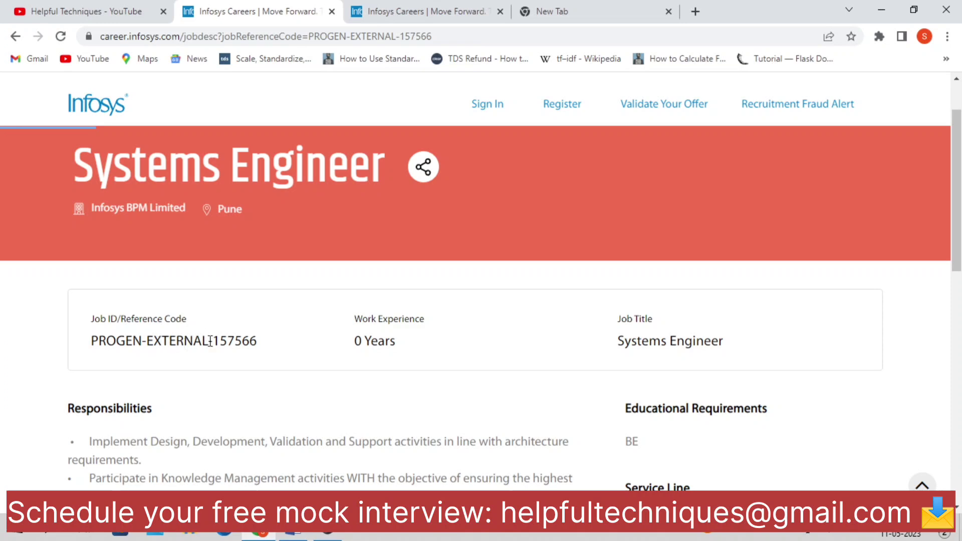
drag(161, 341, 242, 345)
click(240, 347)
drag(228, 340, 264, 336)
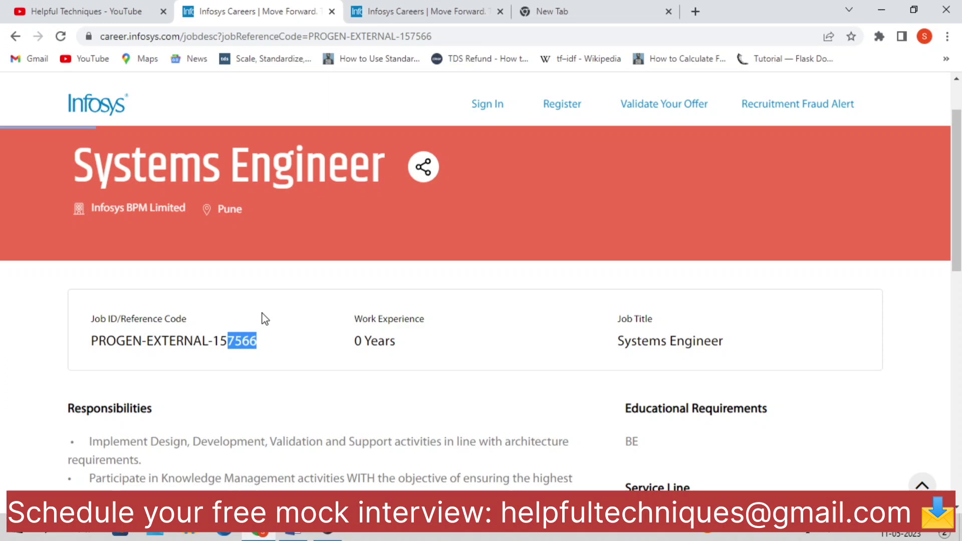
drag(371, 343, 421, 346)
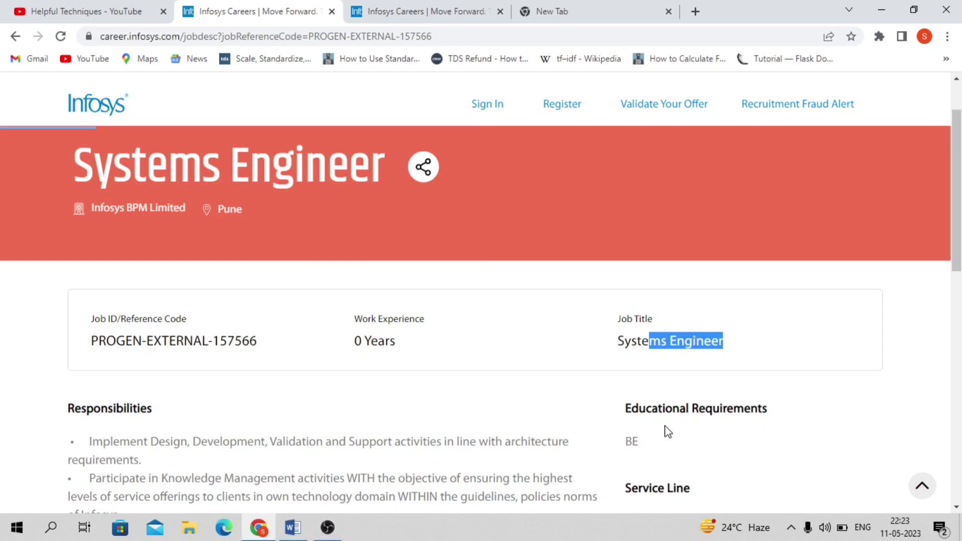
scroll(665, 432, down, 2)
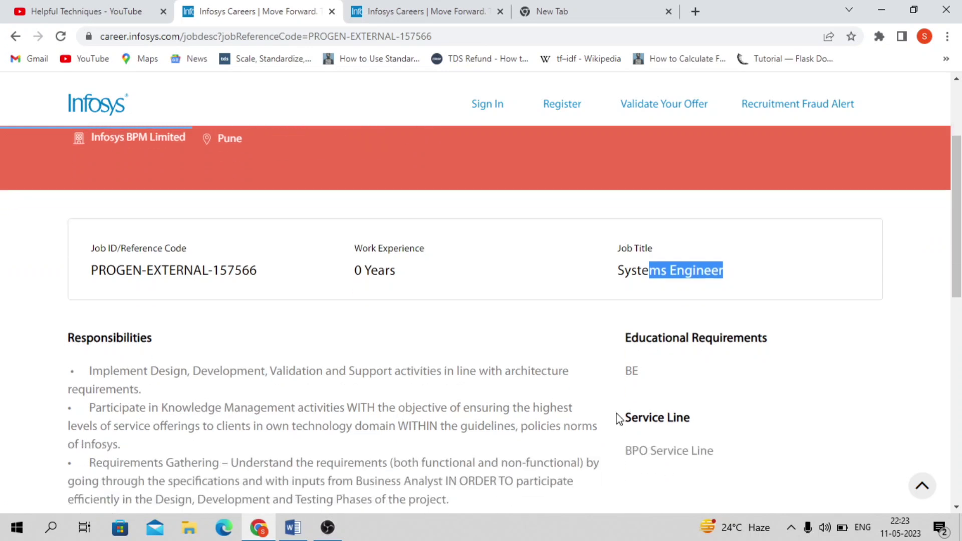
scroll(617, 422, up, 2)
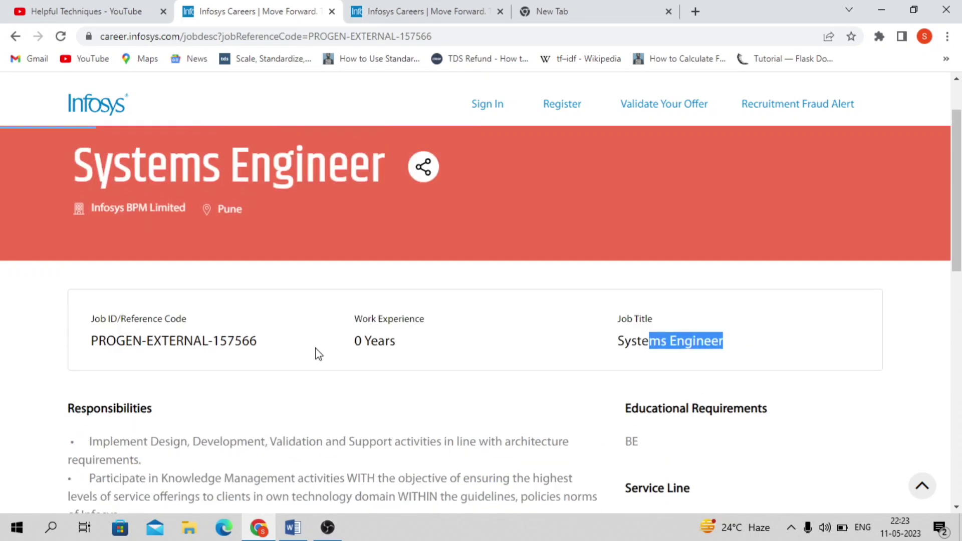
scroll(320, 354, down, 1)
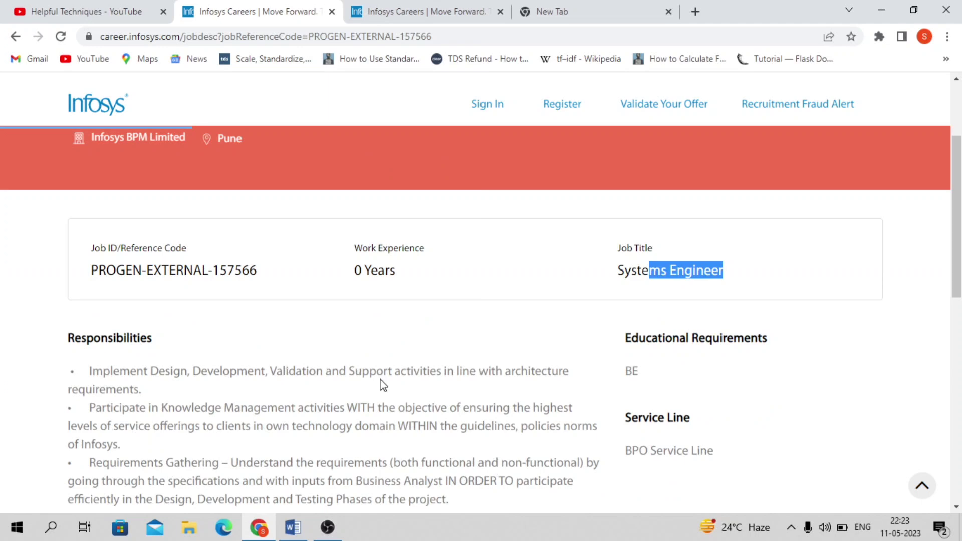
scroll(382, 387, down, 1)
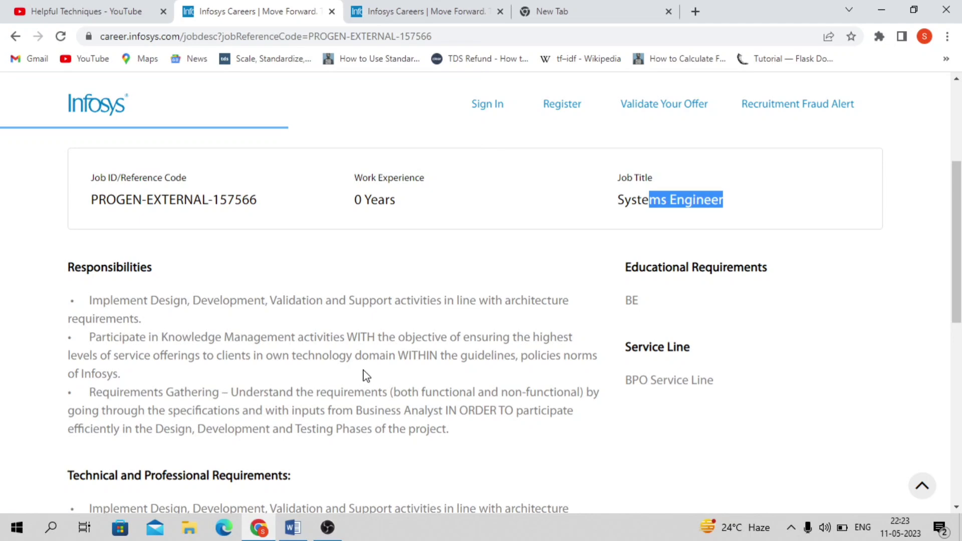
scroll(367, 375, down, 2)
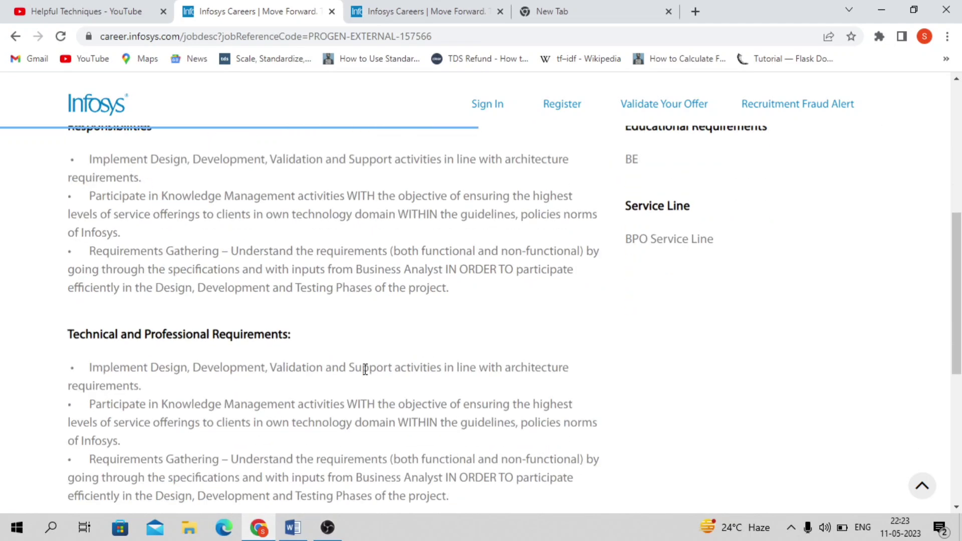
scroll(367, 380, down, 1)
scroll(367, 380, down, 1)
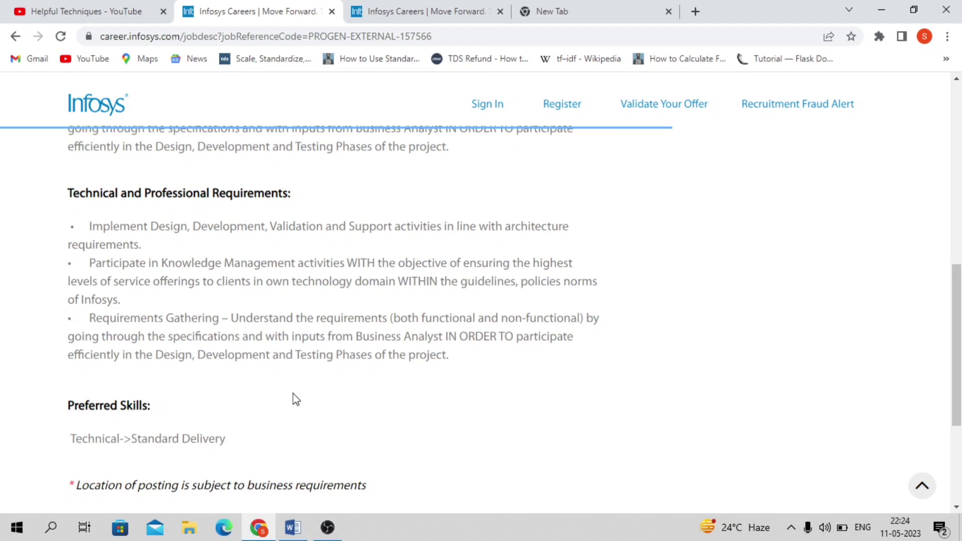
scroll(295, 398, up, 10)
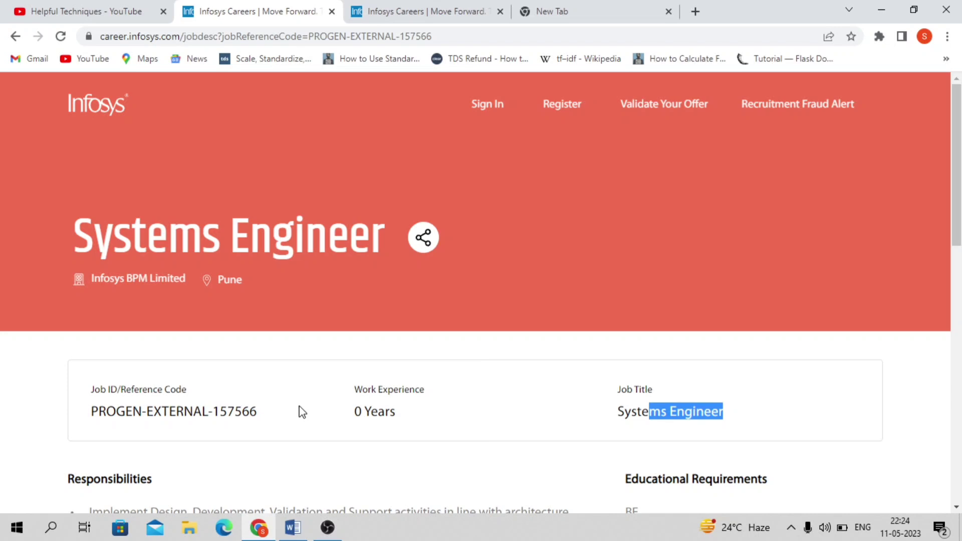
scroll(299, 411, down, 3)
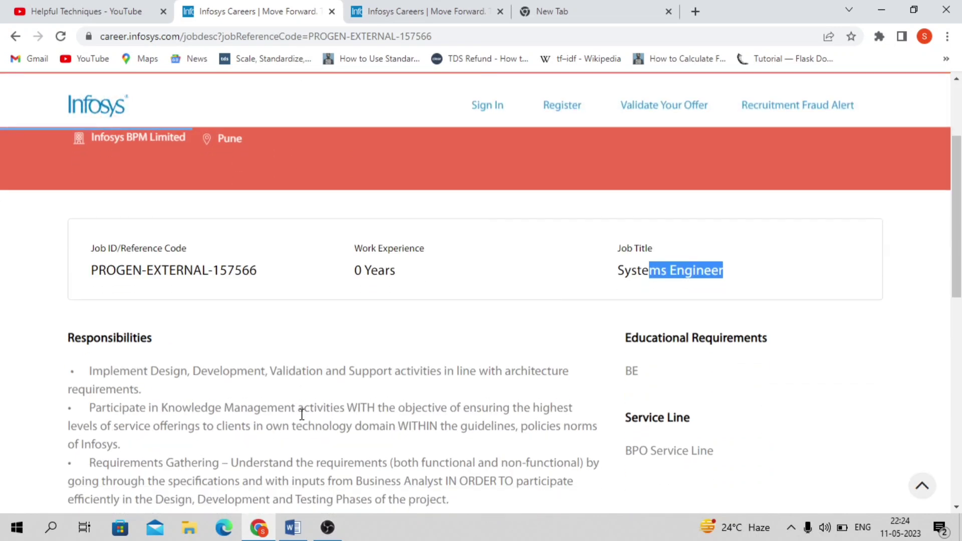
scroll(301, 413, down, 2)
scroll(300, 414, down, 1)
scroll(302, 413, down, 2)
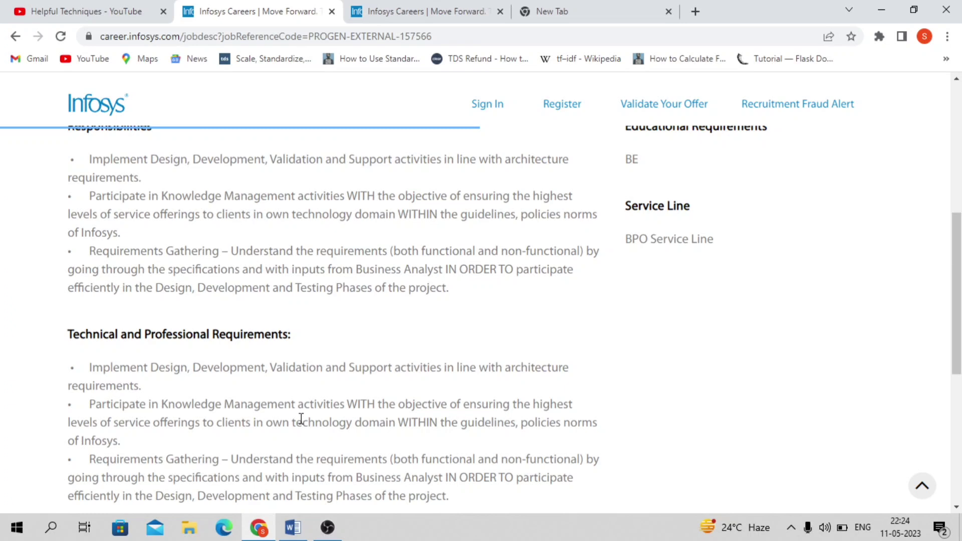
scroll(301, 420, down, 4)
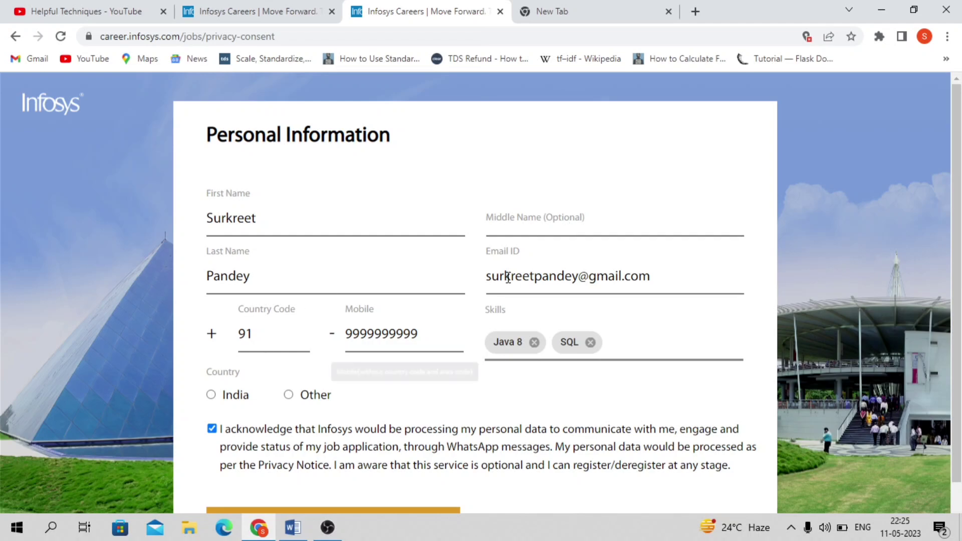
scroll(527, 286, down, 3)
scroll(549, 282, down, 2)
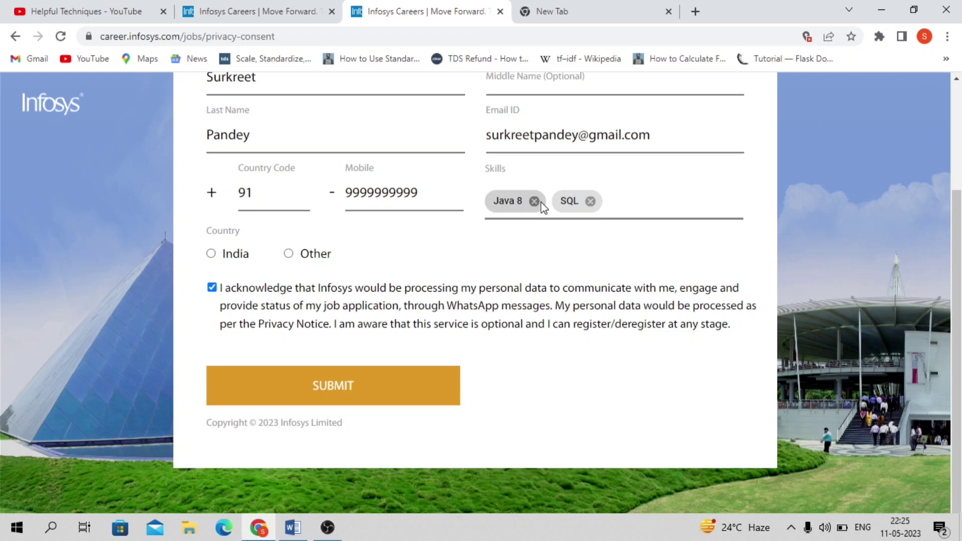
Add Python as a skill after SQL, choose India as country, and start the PAN field.
click(626, 198)
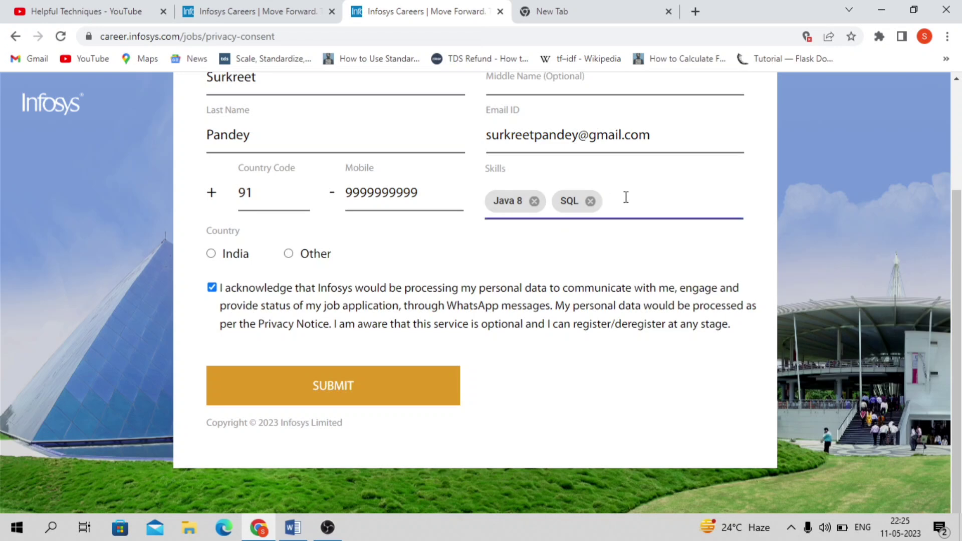
text(pyth)
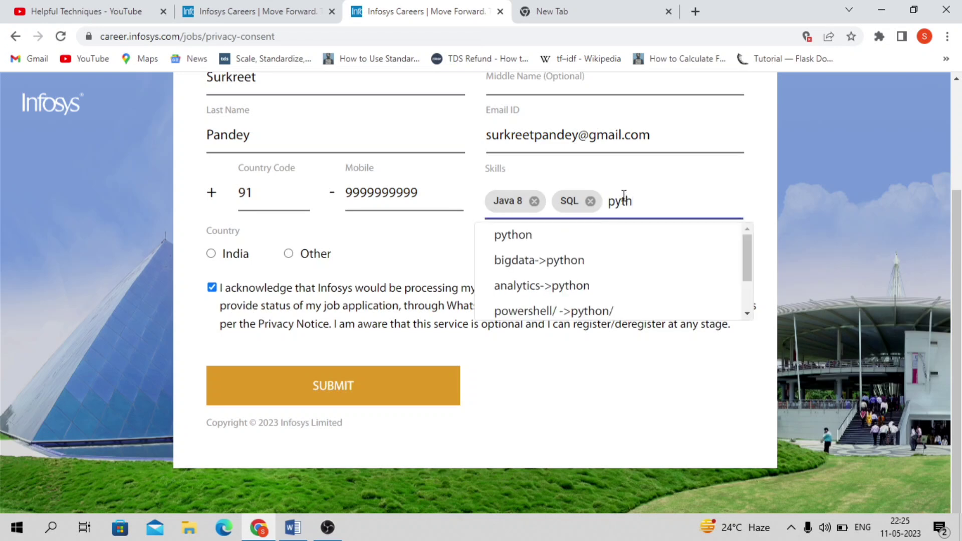
click(562, 235)
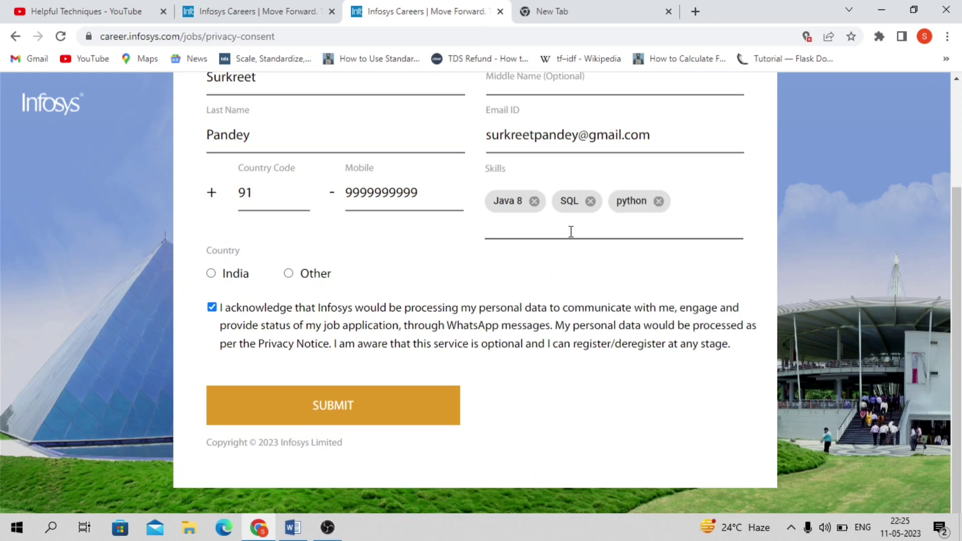
click(211, 274)
click(569, 278)
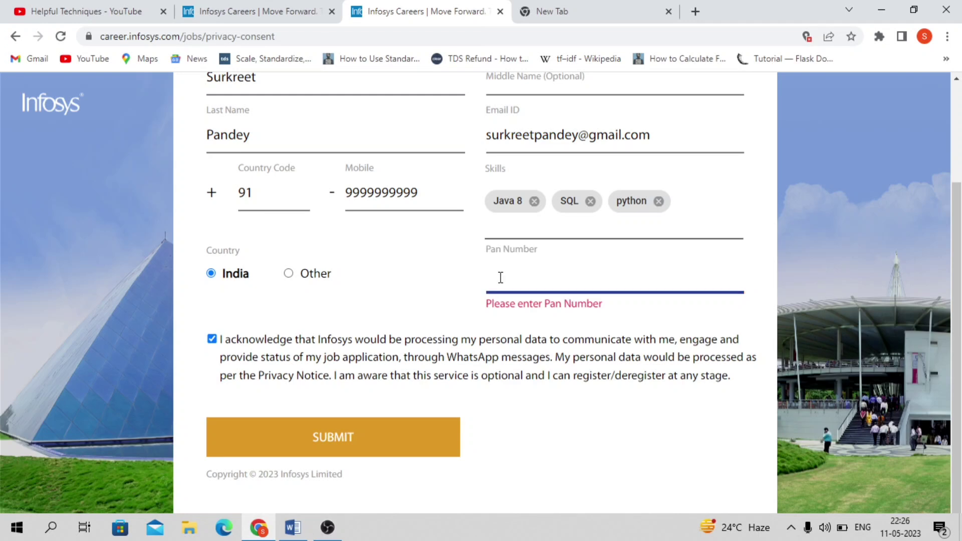
text(F)
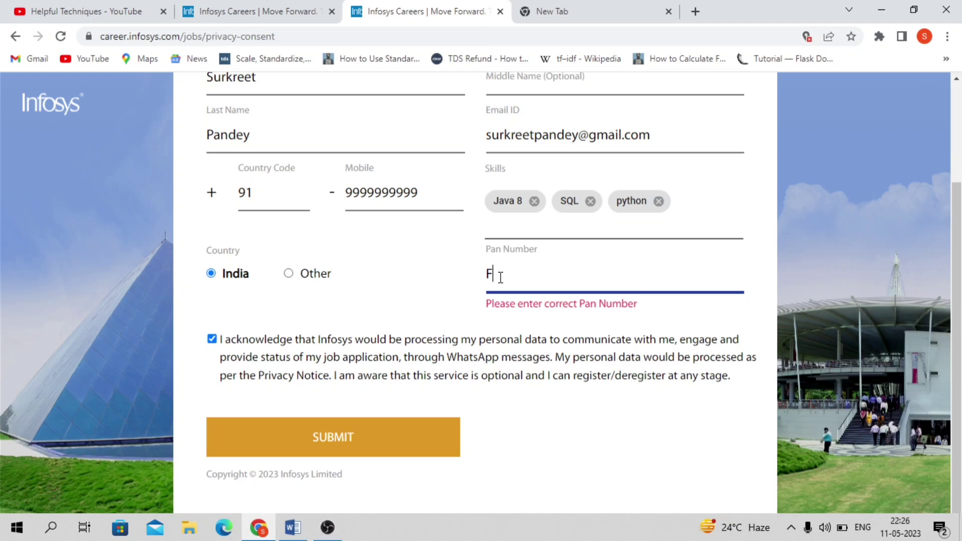
text(P)
text(V)
text(PM34)
text(98C)
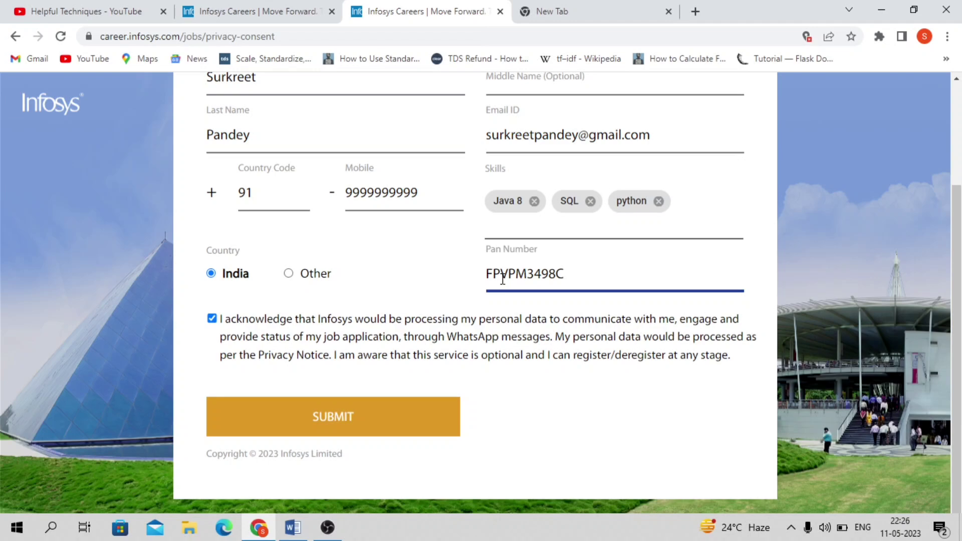
scroll(451, 301, up, 1)
scroll(451, 301, up, 1)
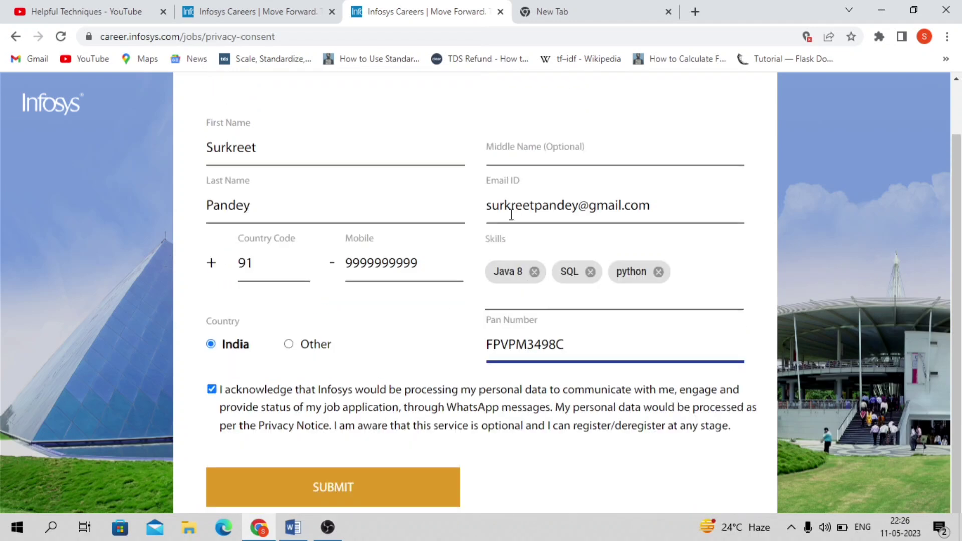
scroll(489, 309, up, 1)
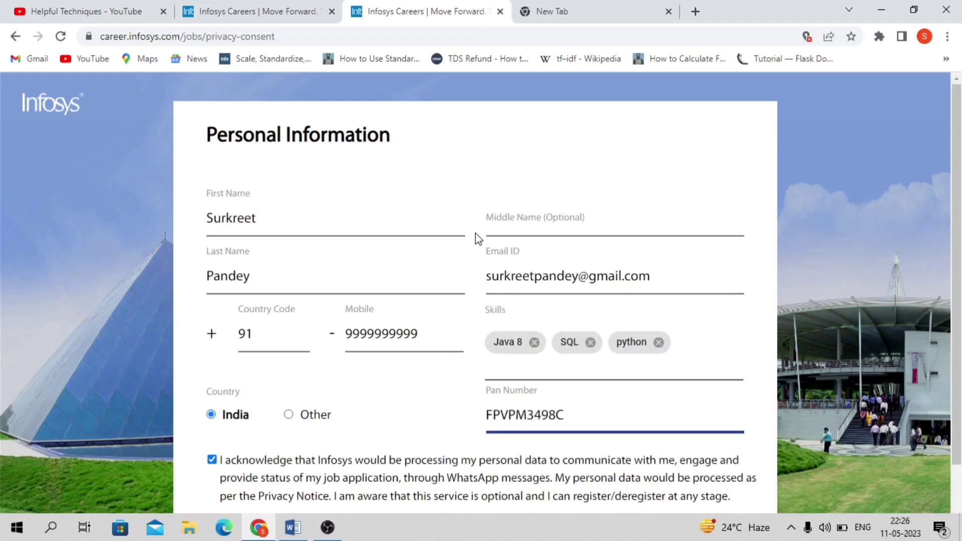
scroll(476, 238, down, 2)
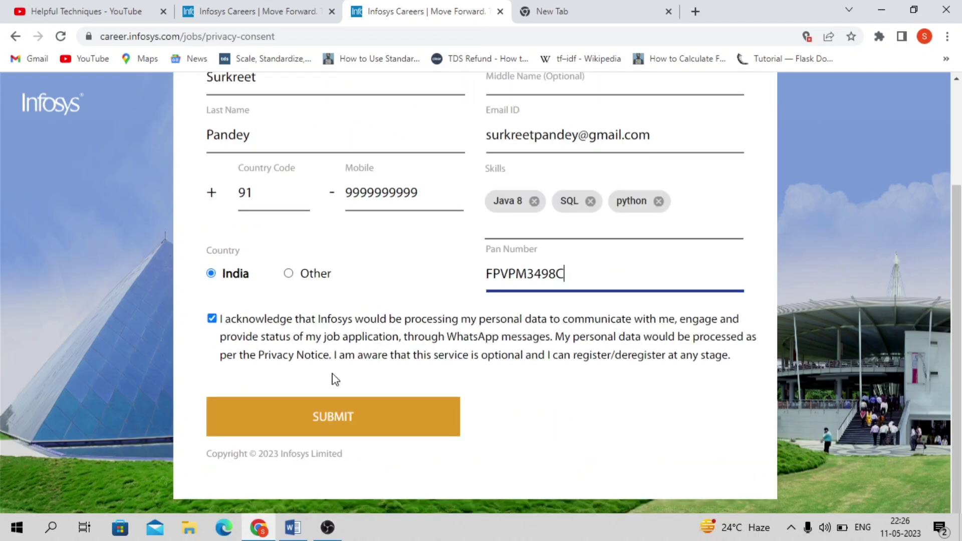
scroll(511, 275, up, 5)
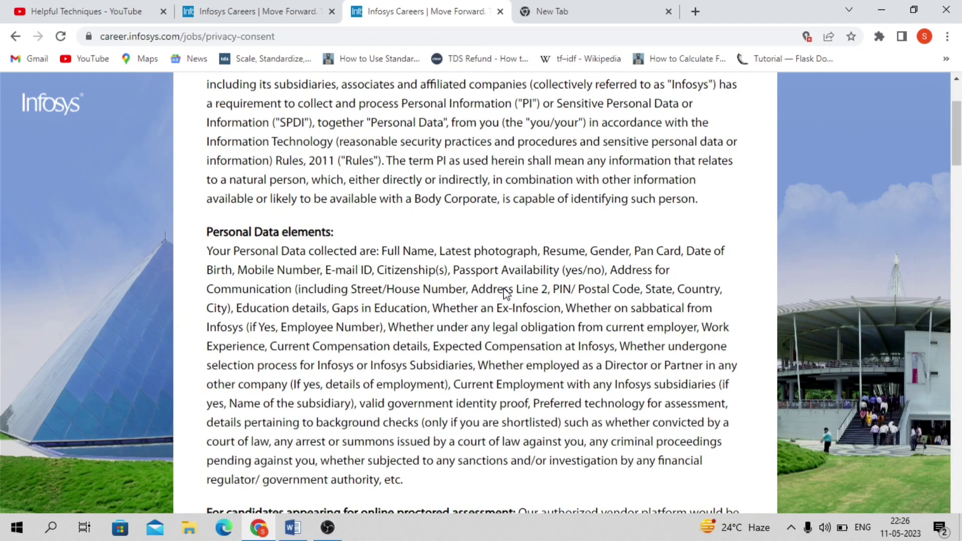
scroll(503, 304, down, 4)
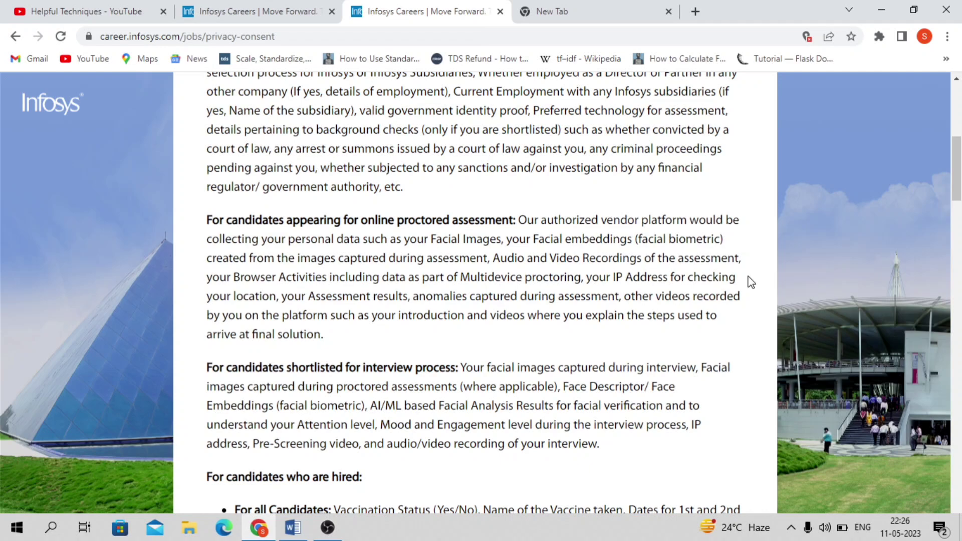
Scroll through the privacy consent page and accept the terms to proceed.
click(959, 259)
scroll(511, 325, up, 3)
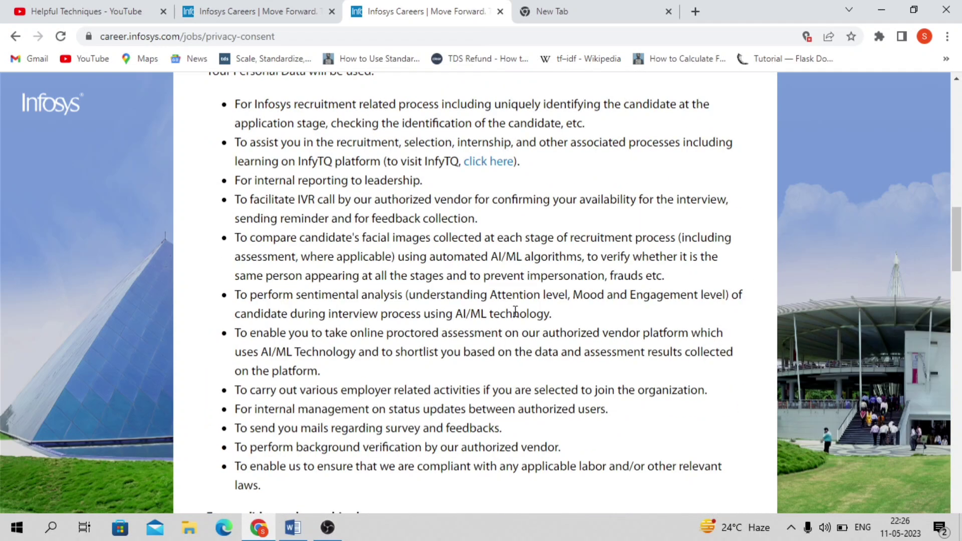
scroll(511, 325, down, 5)
scroll(512, 324, down, 4)
scroll(511, 325, up, 10)
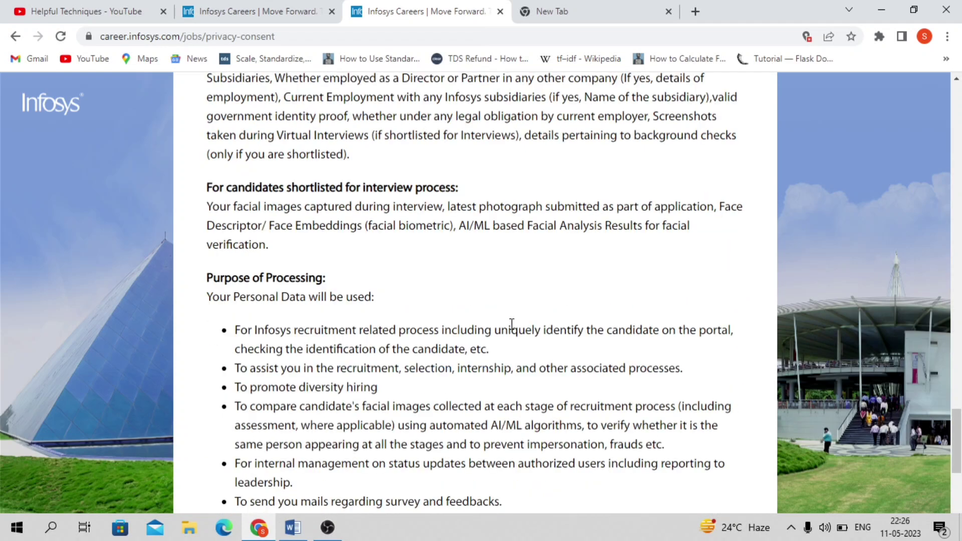
scroll(511, 325, down, 8)
scroll(510, 328, down, 1)
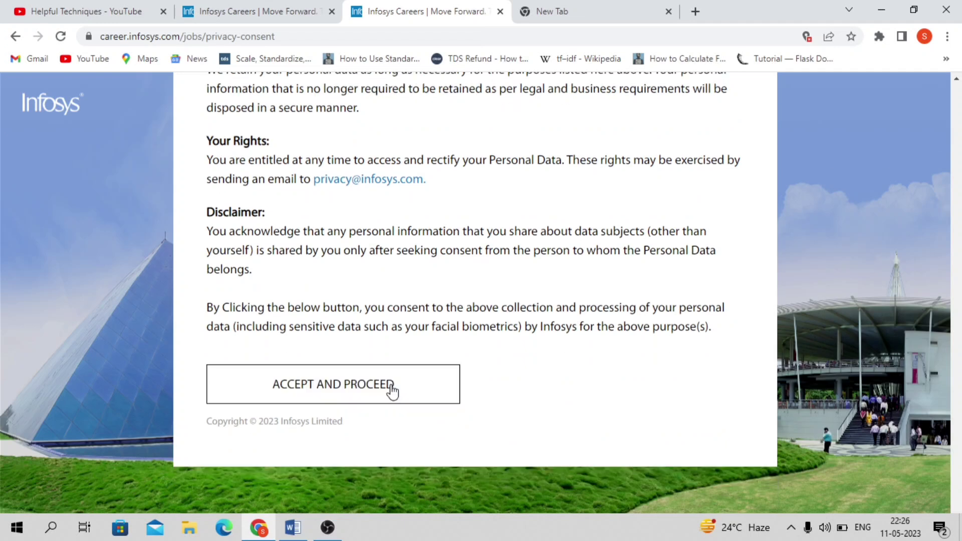
click(393, 388)
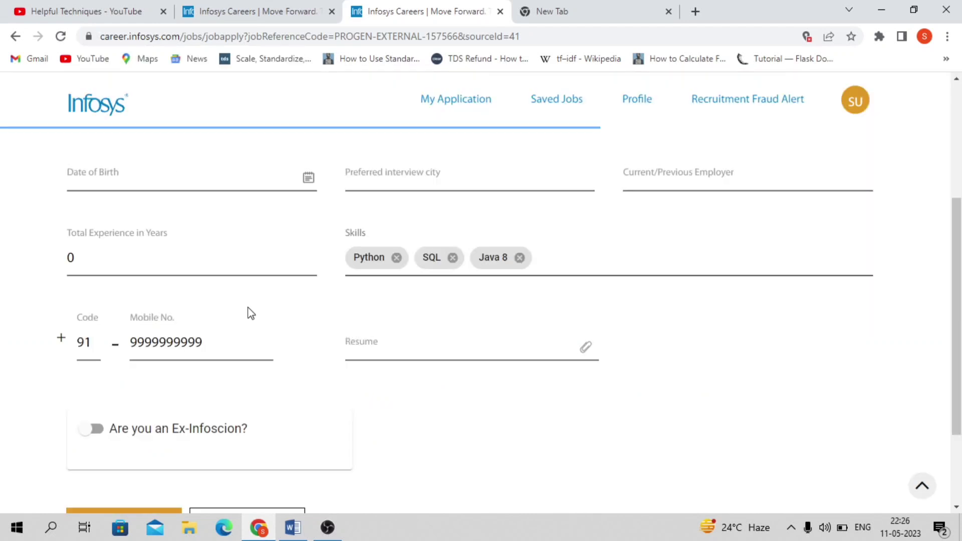
scroll(251, 313, up, 1)
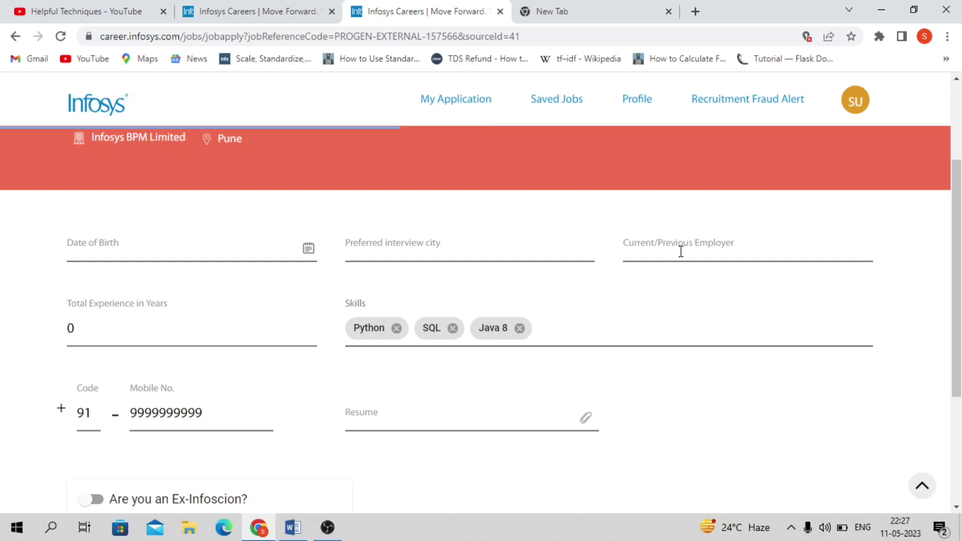
Step Total Experience in Years up from 0, then back down to settle on 3.
click(117, 326)
click(311, 324)
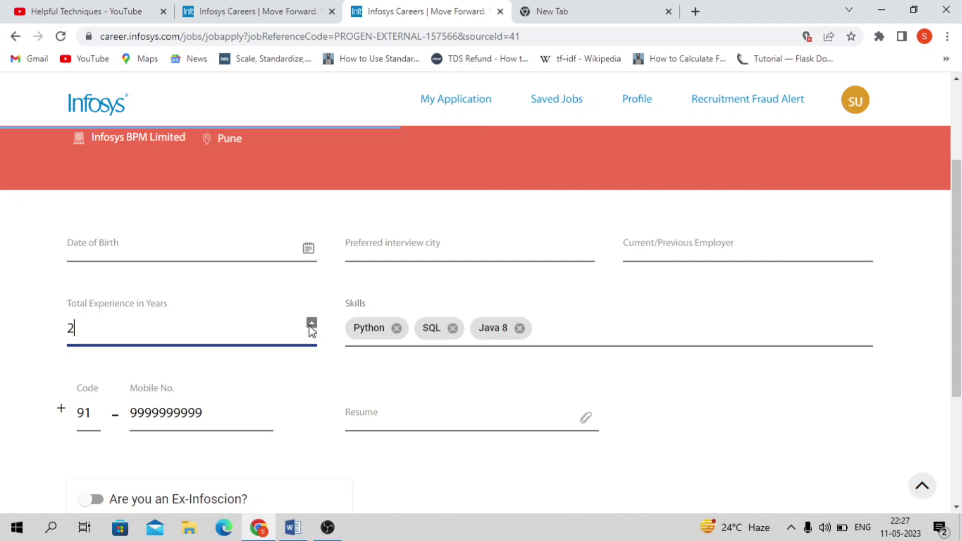
click(311, 323)
click(311, 323)
click(312, 333)
scroll(193, 303, down, 1)
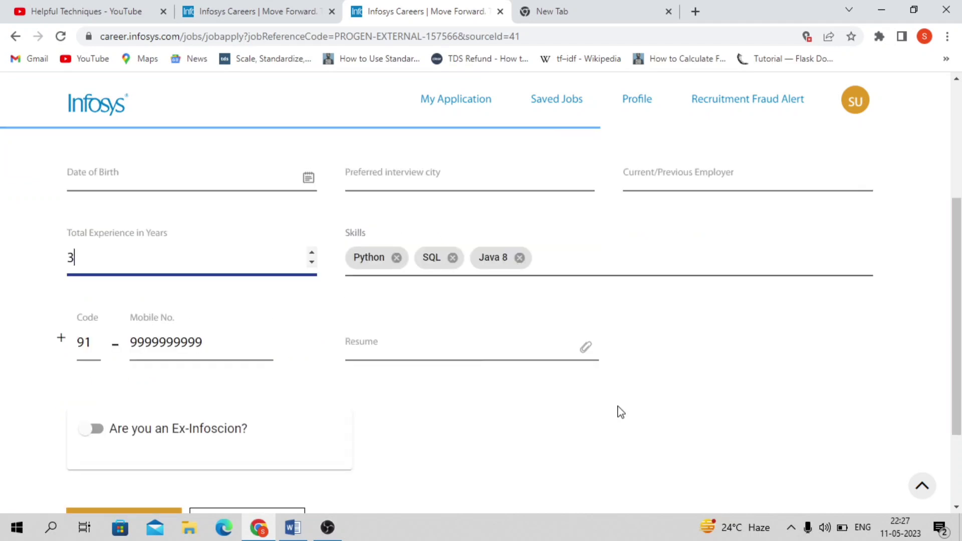
scroll(591, 349, down, 1)
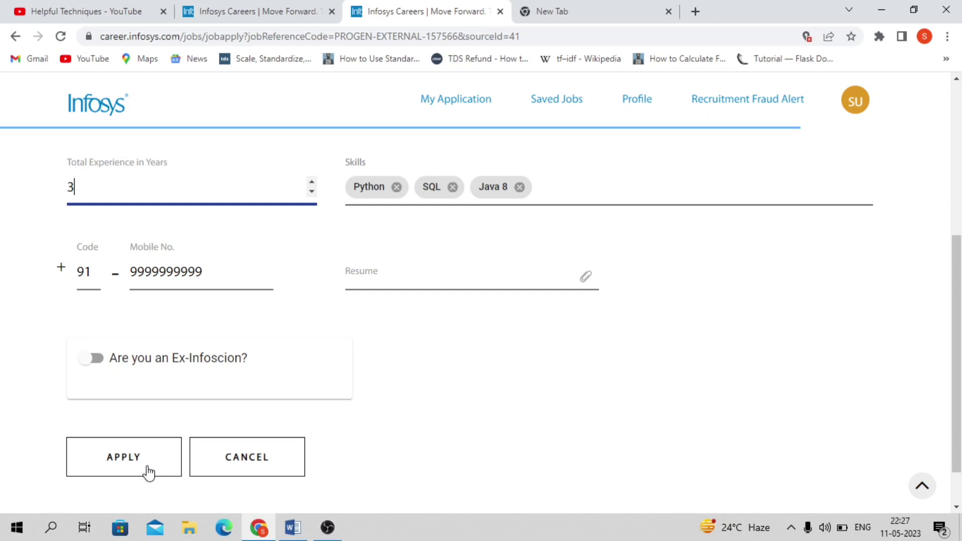
scroll(148, 471, down, 1)
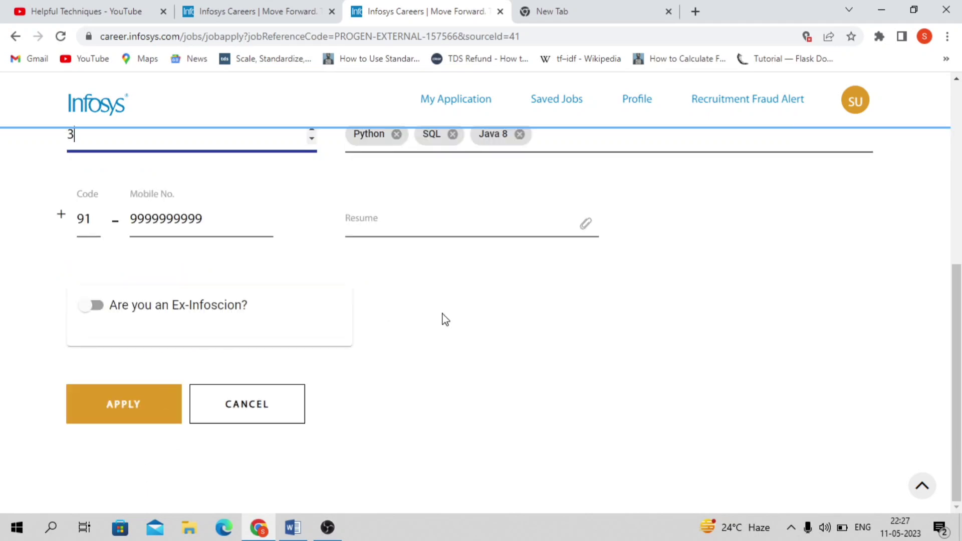
scroll(443, 318, up, 2)
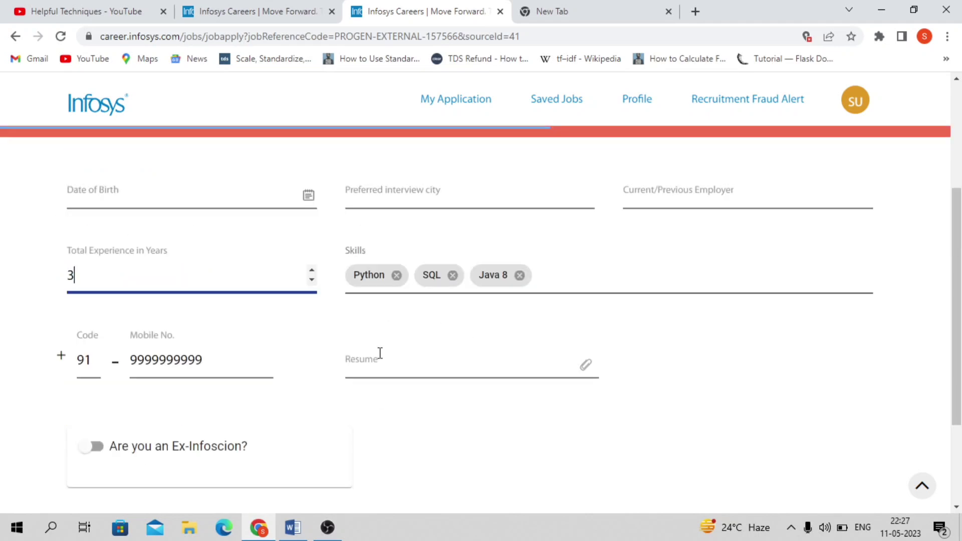
scroll(380, 355, up, 3)
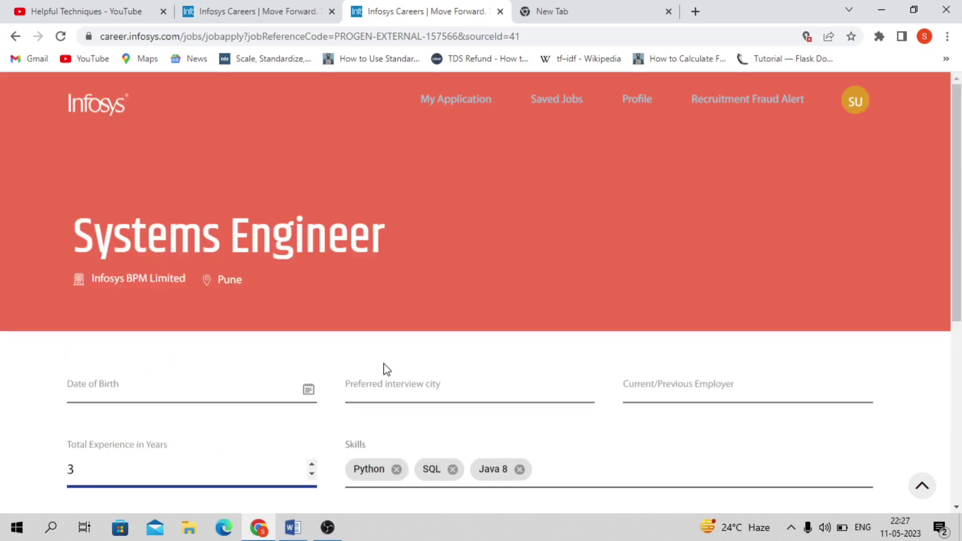
click(563, 240)
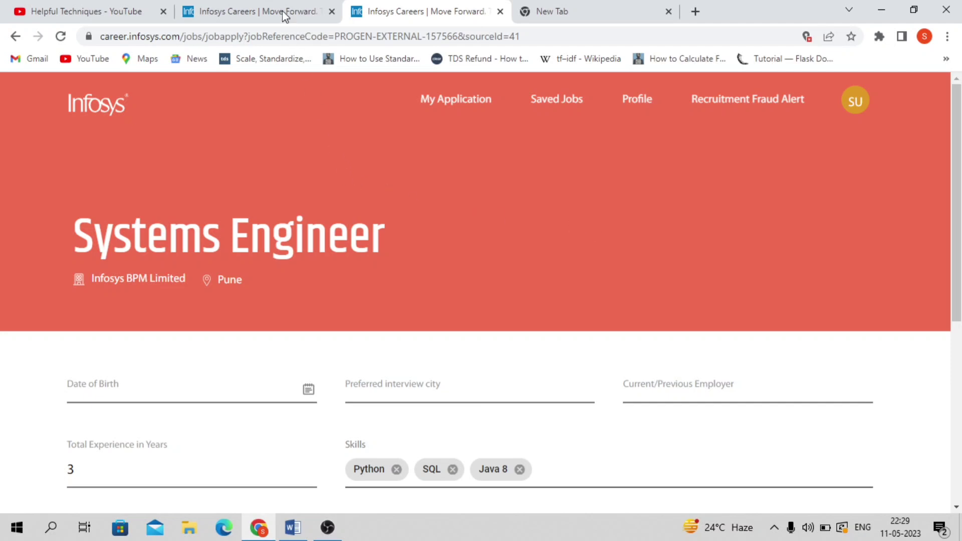
Bring up the Systems Engineer job description tab and highlight its full address bar URL.
click(256, 11)
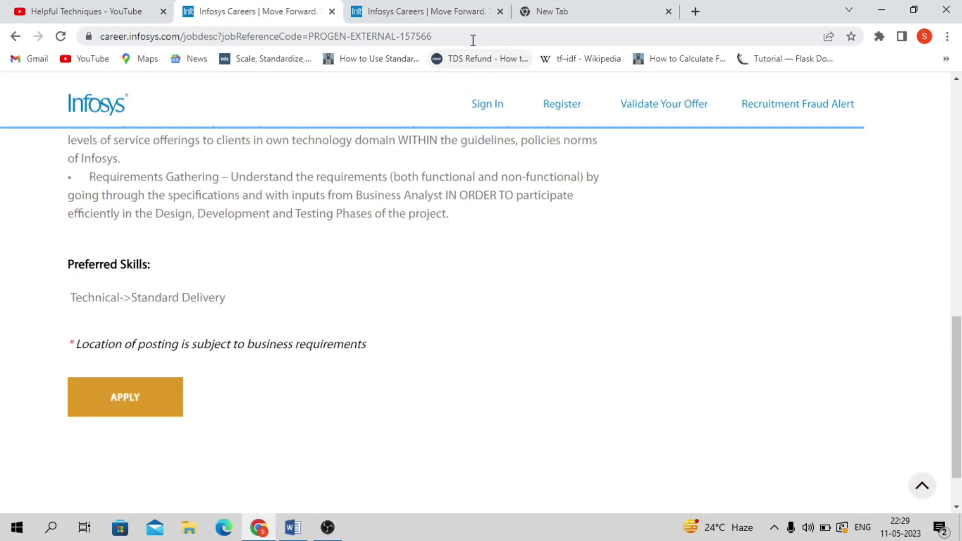
drag(452, 36, 16, 30)
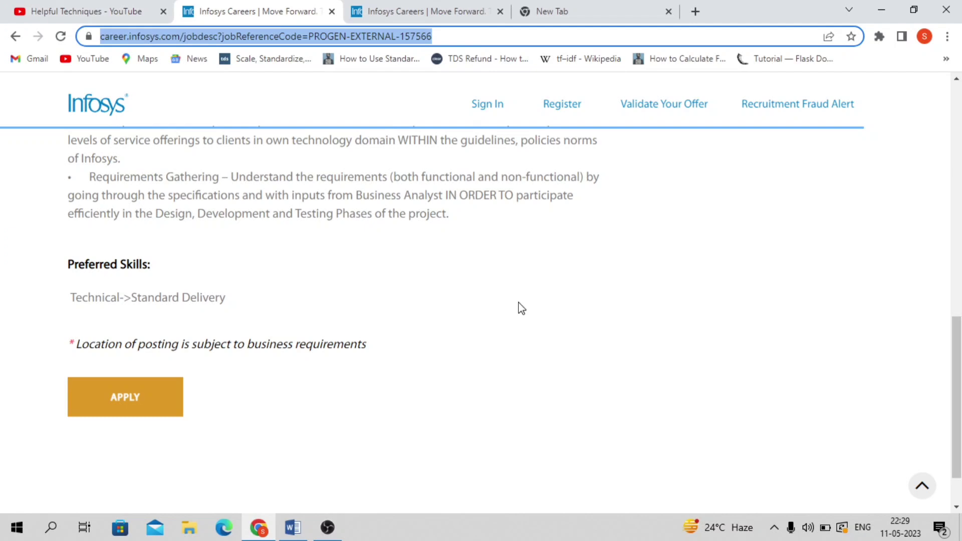